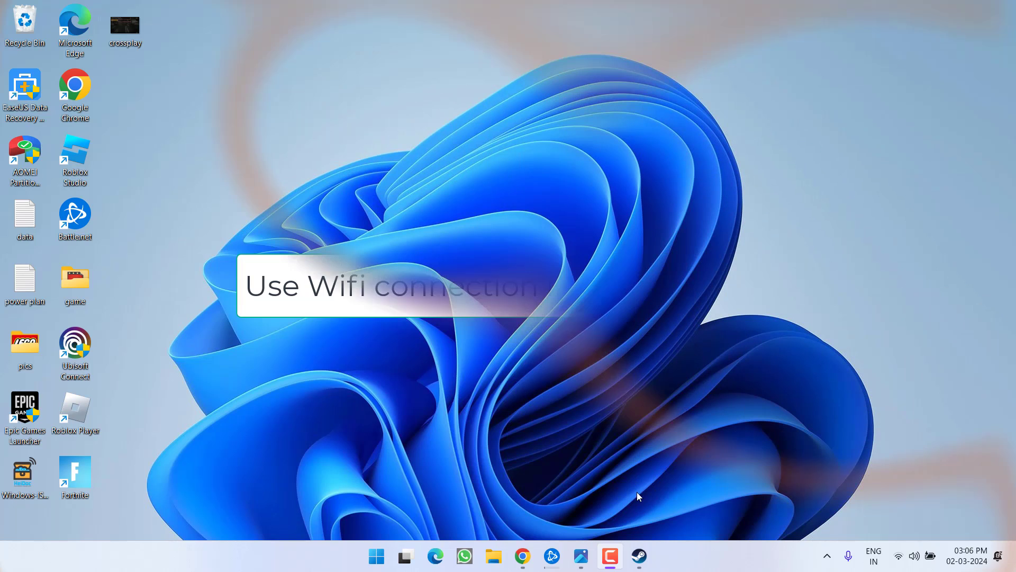
- Turn off Enable Steam Cloud in Steam's Cloud settings, then close Settings
left_click(637, 553)
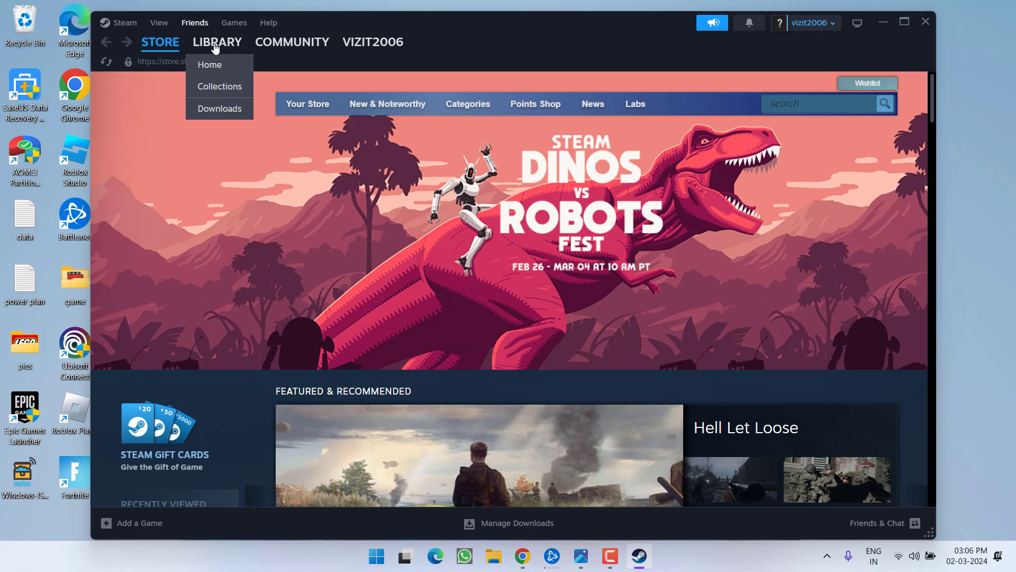
left_click(123, 25)
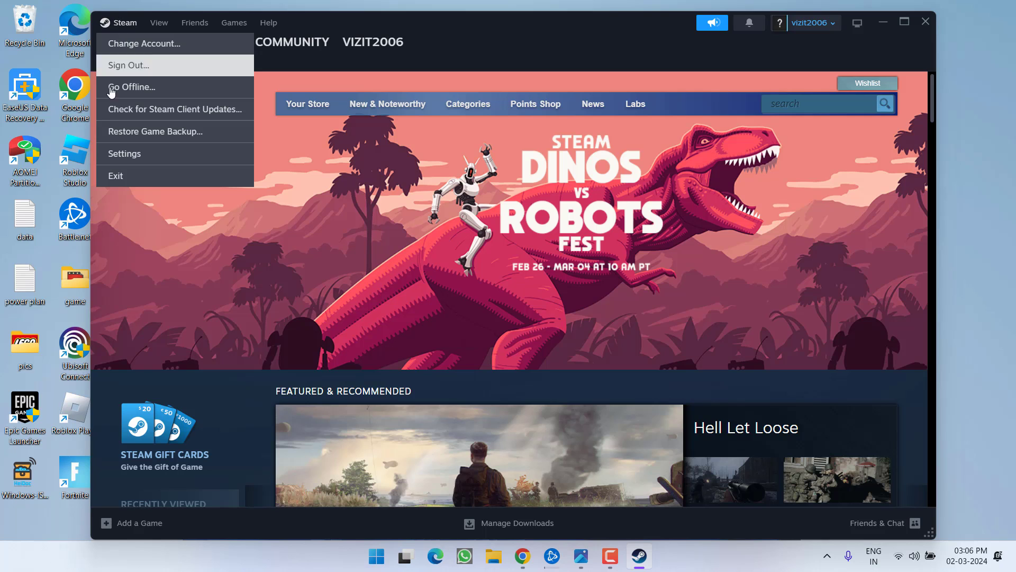
left_click(127, 154)
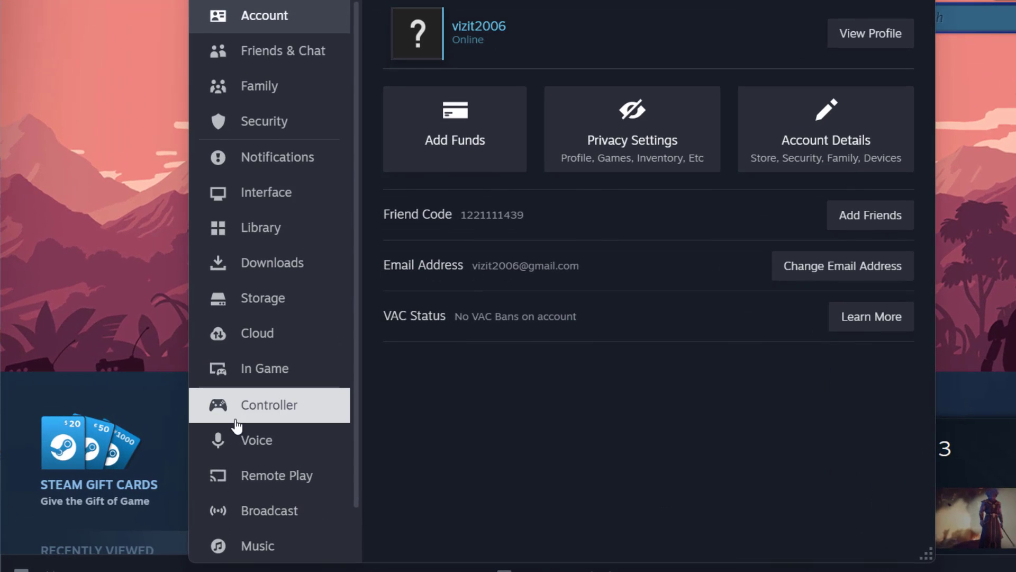
left_click(274, 339)
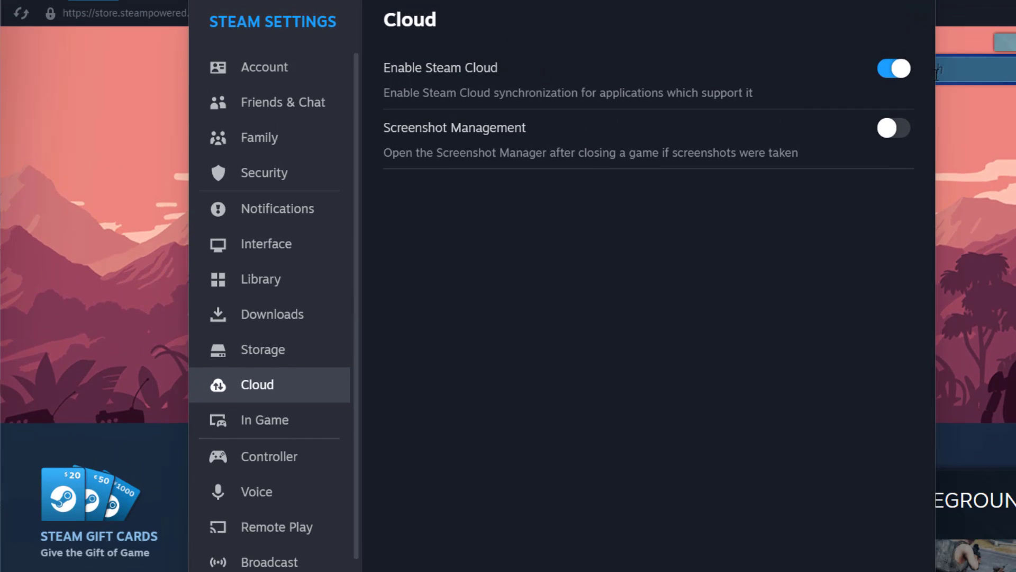
left_click(890, 68)
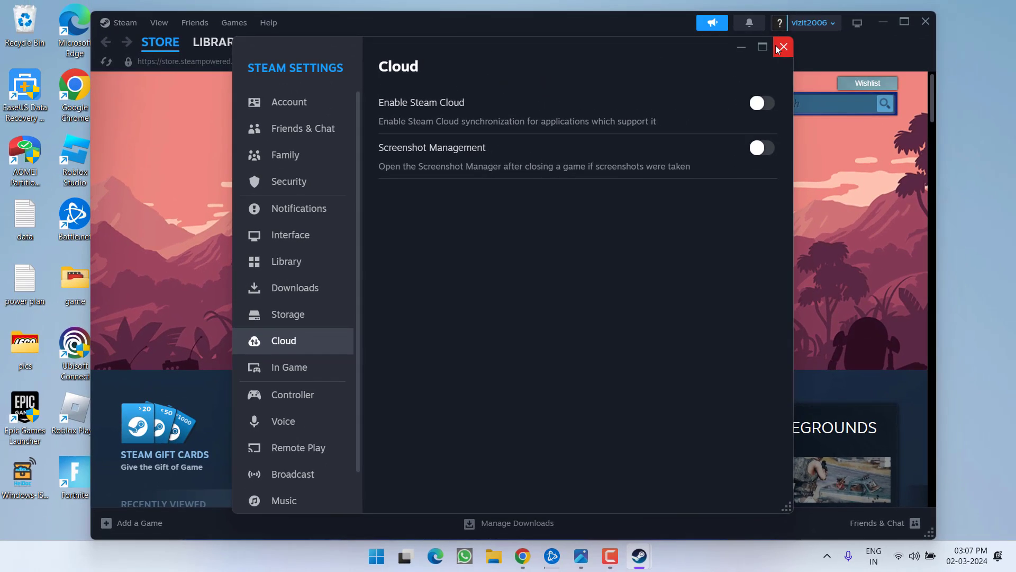
left_click(783, 45)
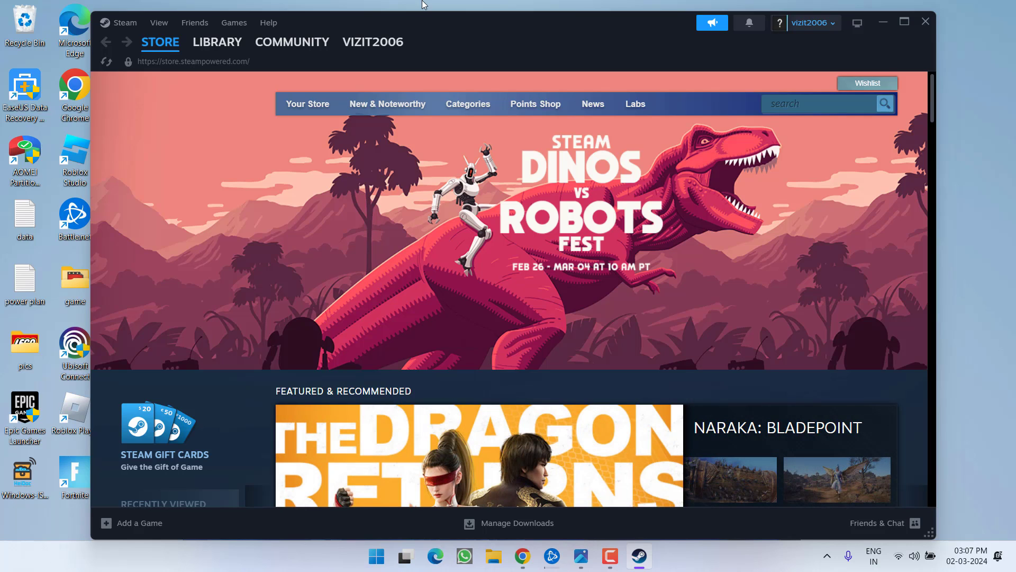
- Close Steam, then view the crossplay.png screenshot in Photos and close it
left_click(925, 22)
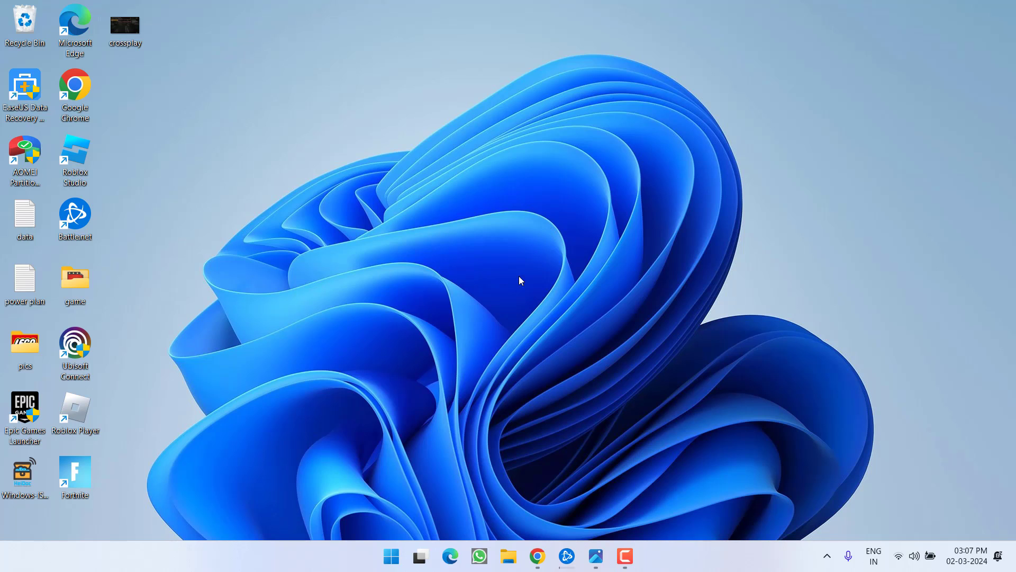
left_click(596, 556)
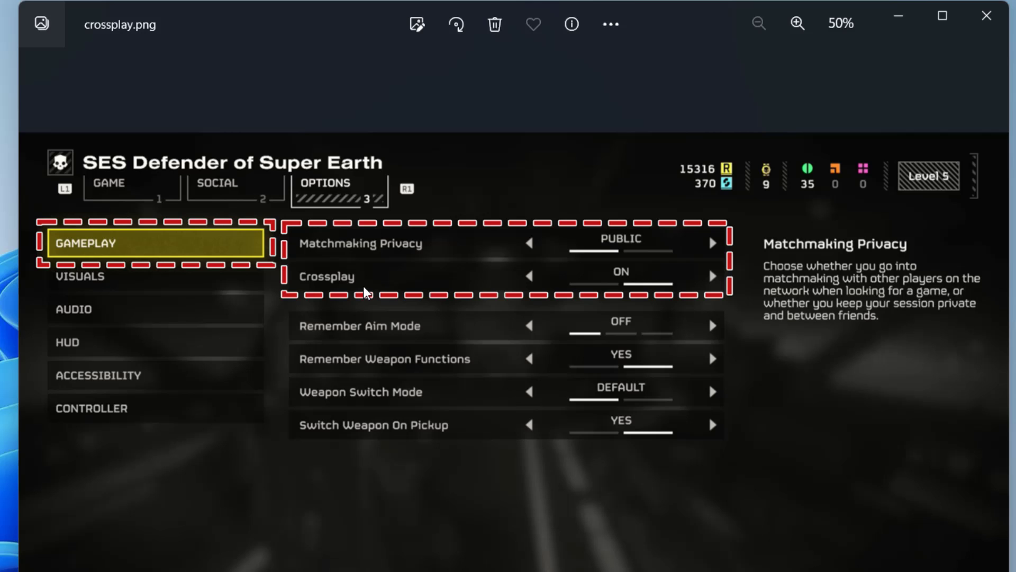
left_click(898, 16)
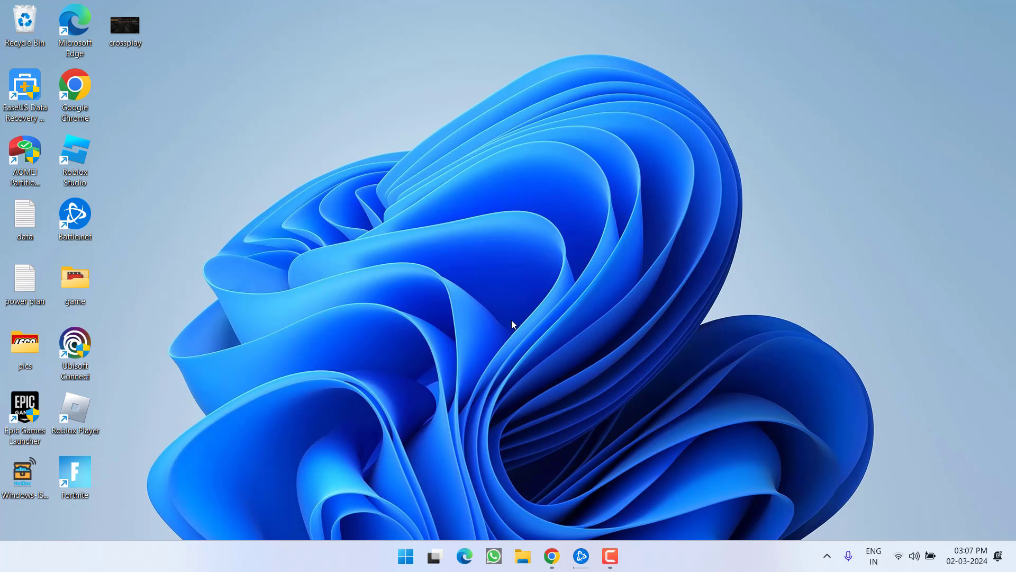
- Turn off Microsoft Defender Firewall for the public network in Windows Security, approving the UAC prompt
left_click(406, 556)
type("wi")
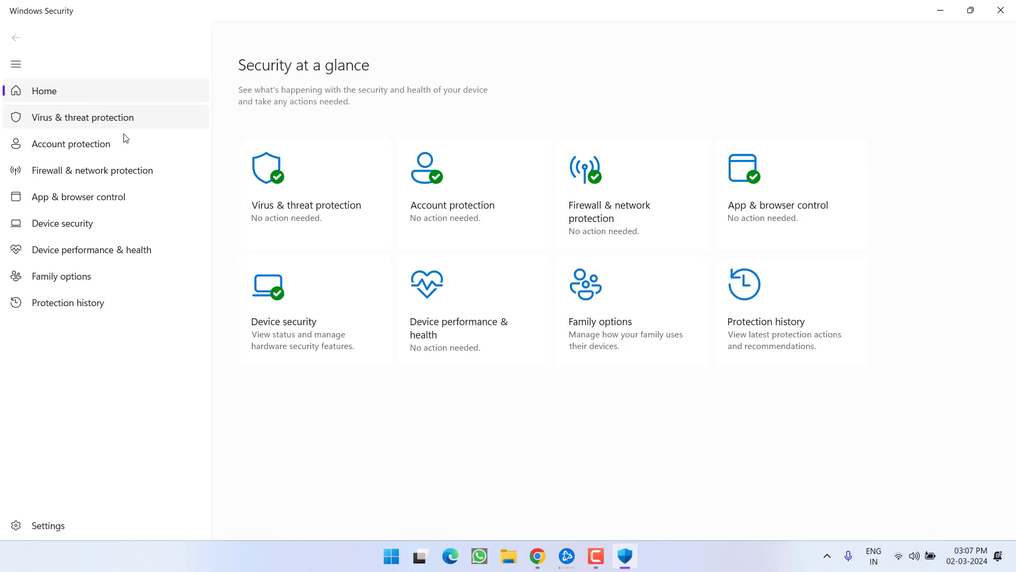
left_click(130, 171)
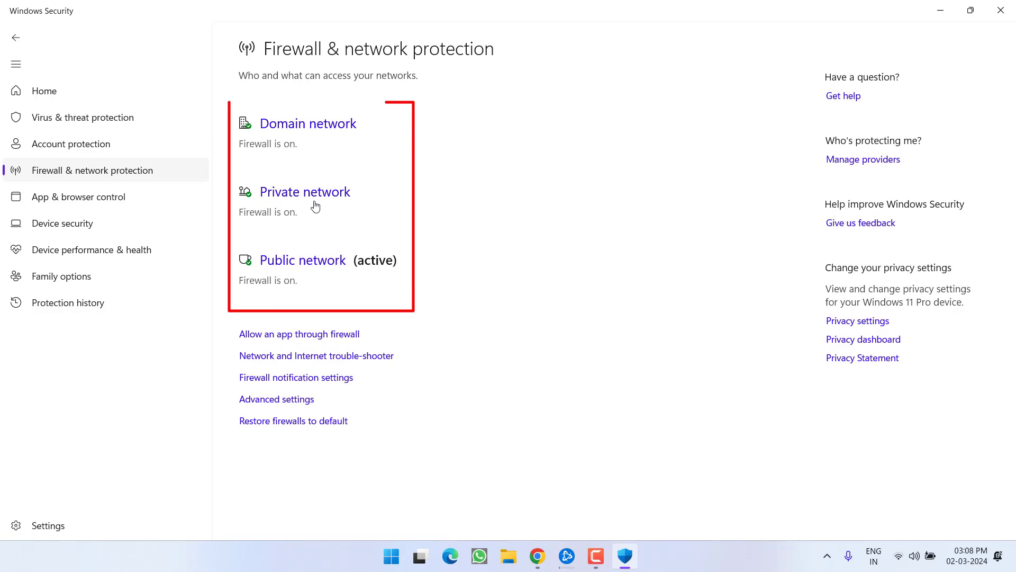
left_click(329, 262)
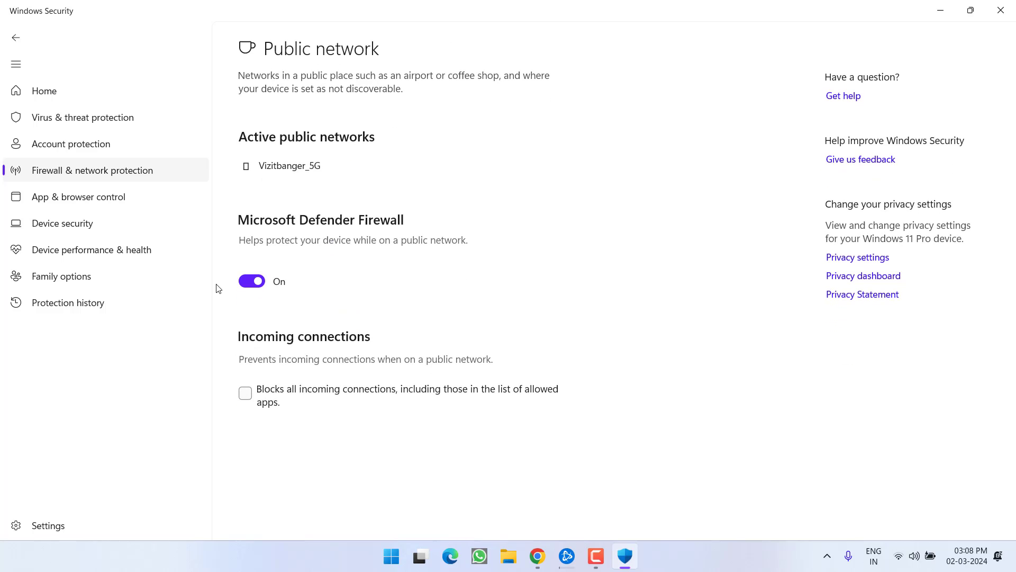
left_click(251, 284)
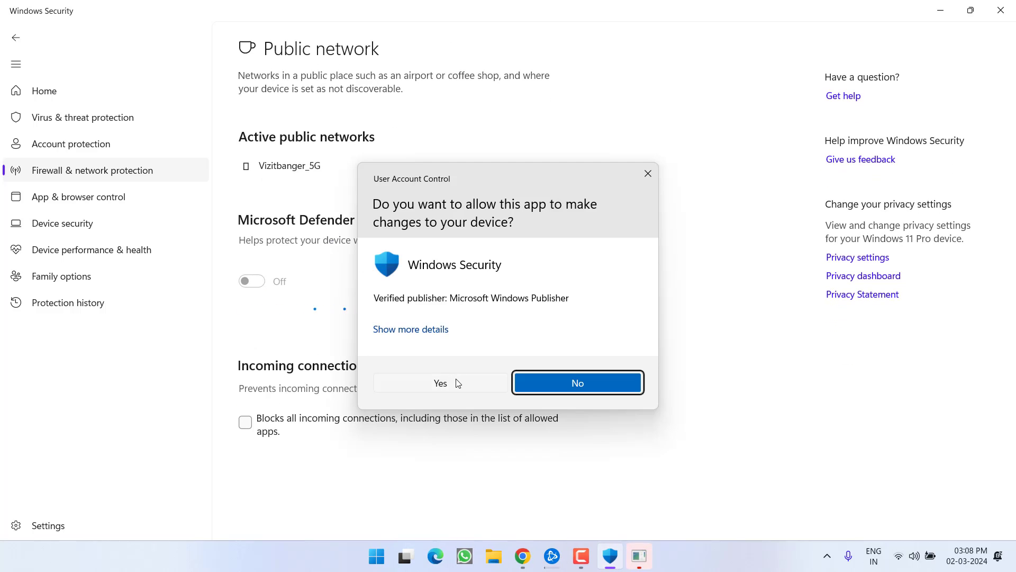
left_click(456, 384)
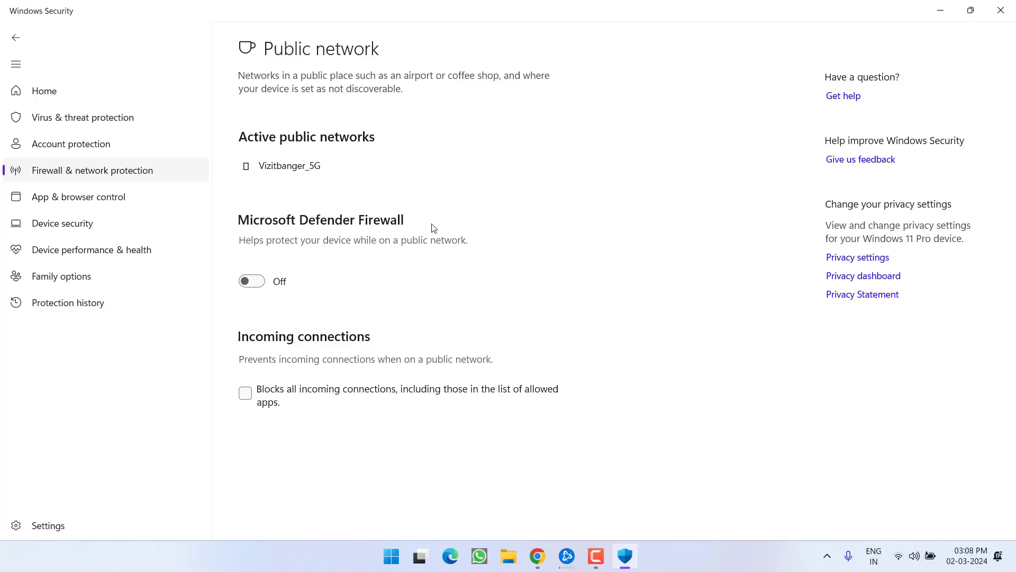
left_click(16, 37)
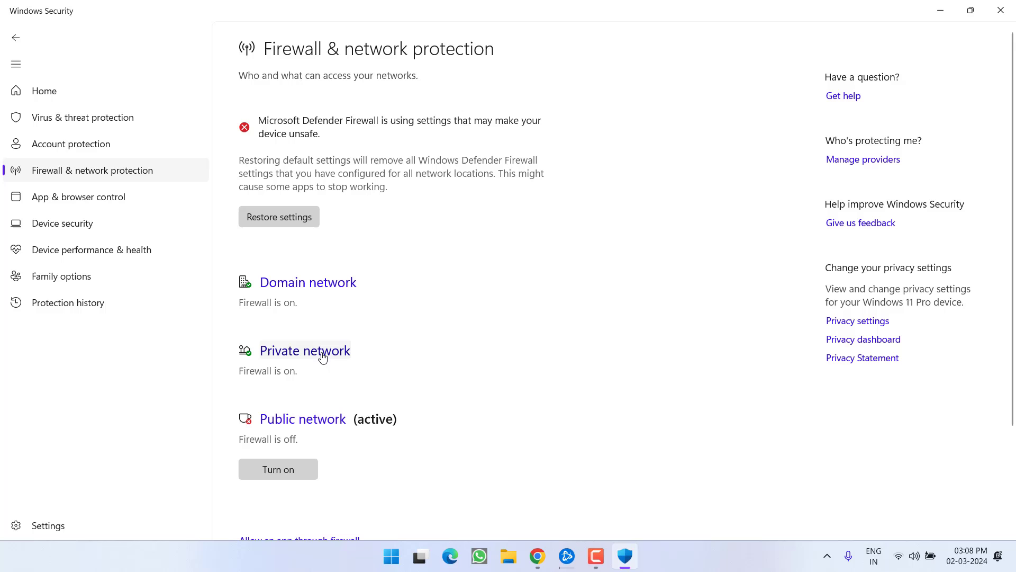
left_click(941, 10)
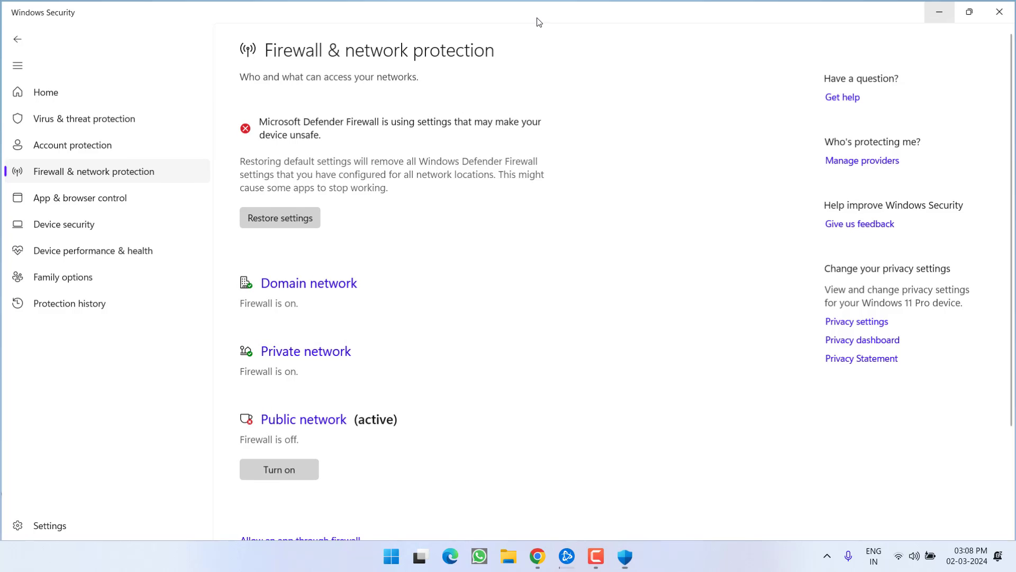
- Bring up Chrome showing the Get Proton VPN for Windows download page
left_click(537, 555)
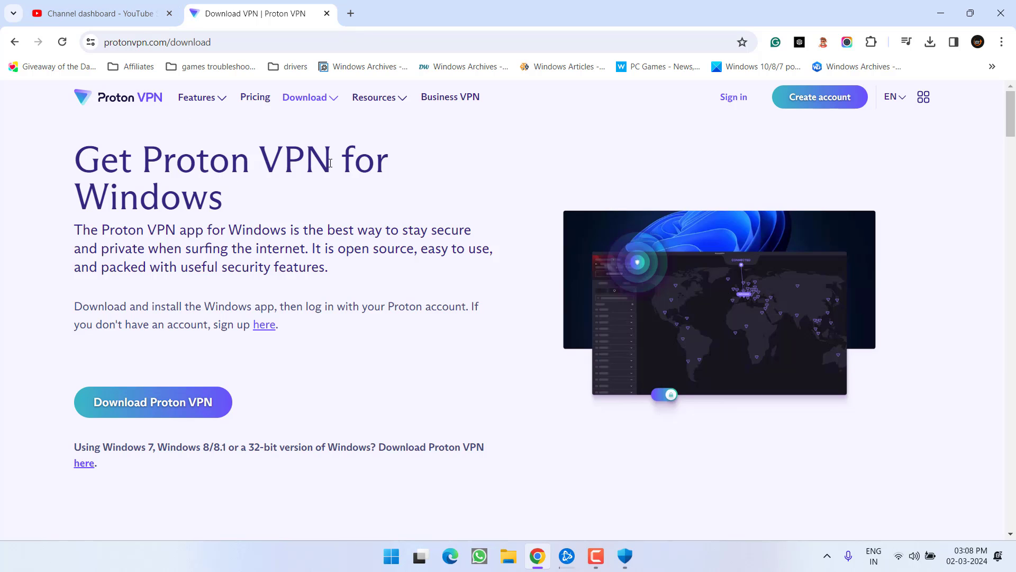
left_click_drag(332, 163, 150, 162)
left_click(272, 214)
- Run ncpa.cpl from the Run dialog to open Network Connections
left_click(959, 4)
key("super+d")
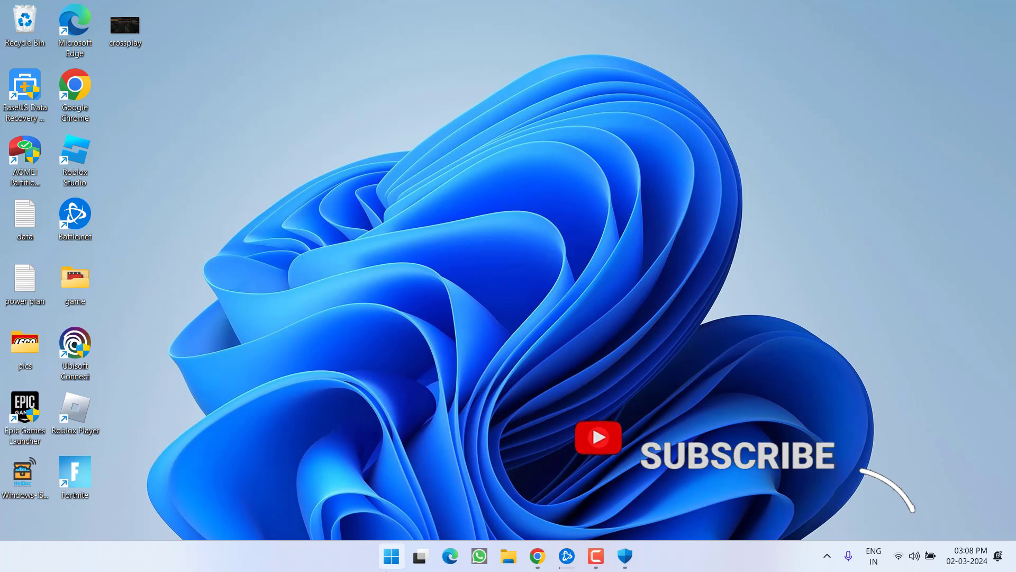
right_click(392, 556)
left_click(345, 479)
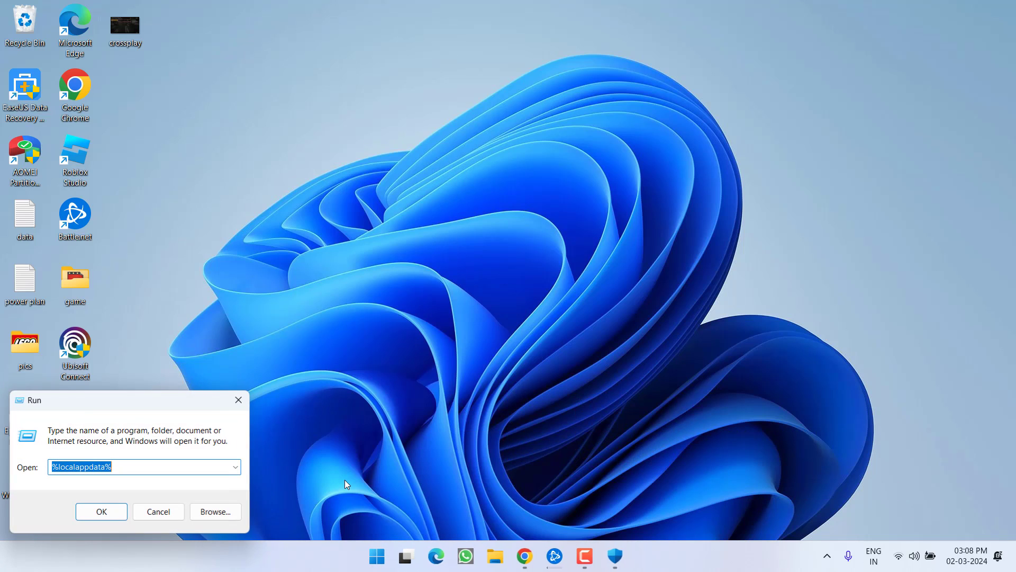
type("nc")
key("Down")
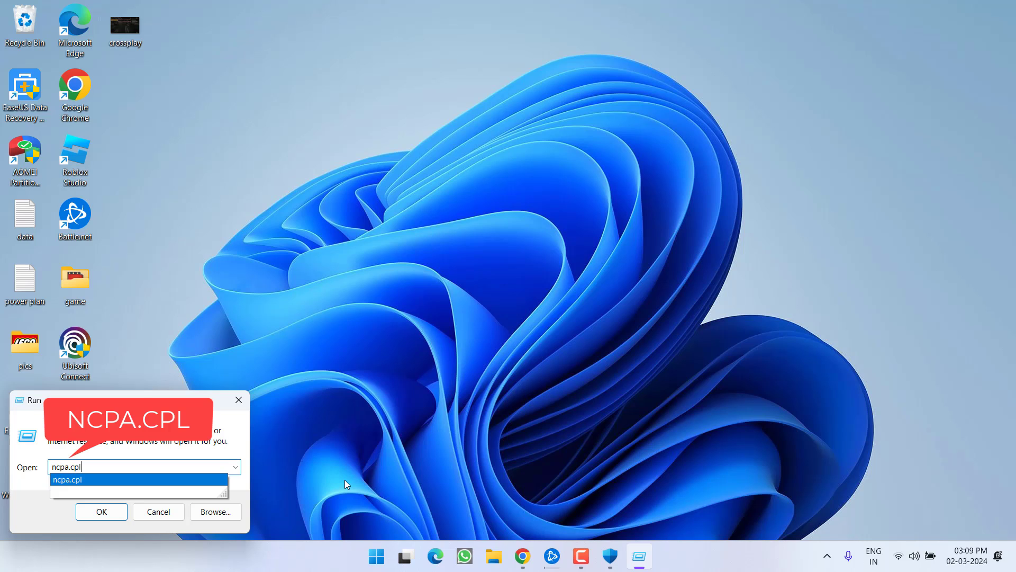
key("Return")
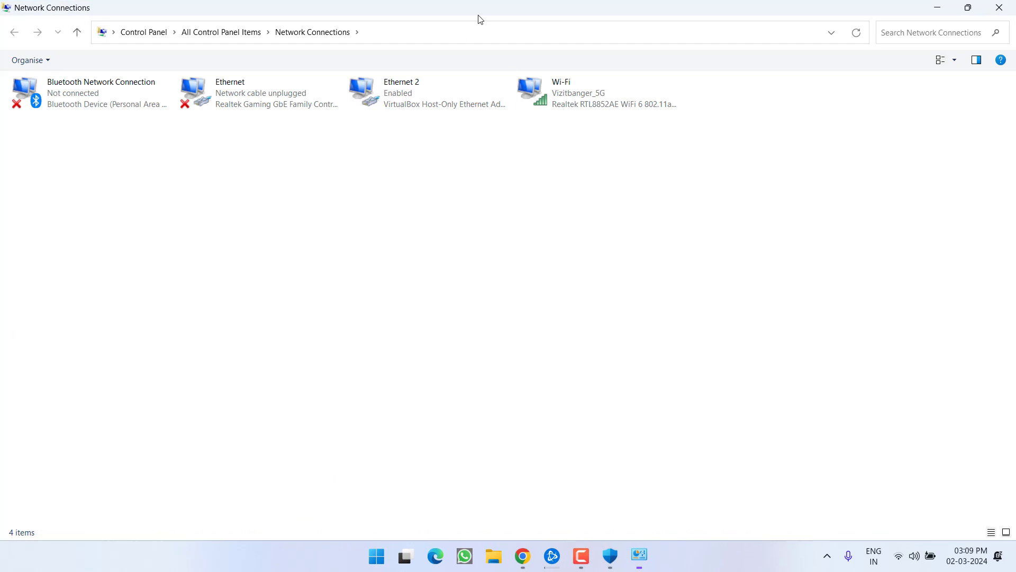
- Uncheck TCP/IPv6 in the Wi-Fi adapter properties and select TCP/IPv4
right_click(550, 96)
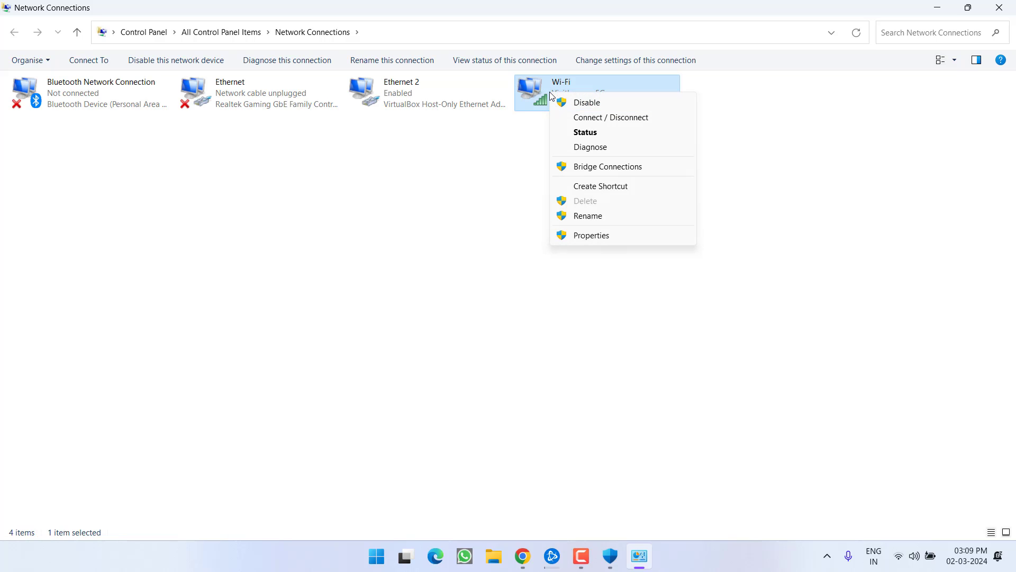
left_click(591, 235)
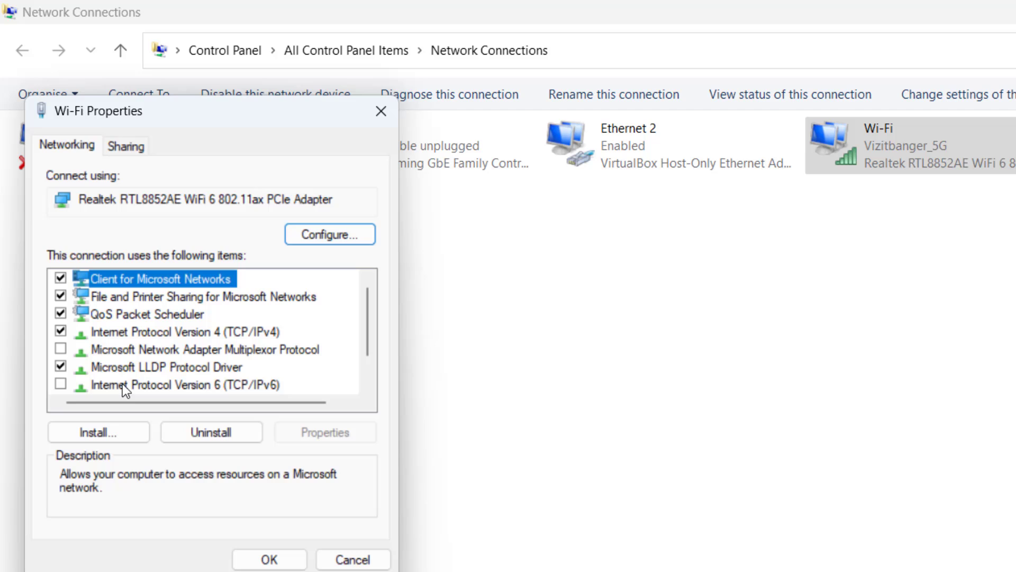
left_click(109, 359)
left_click(60, 383)
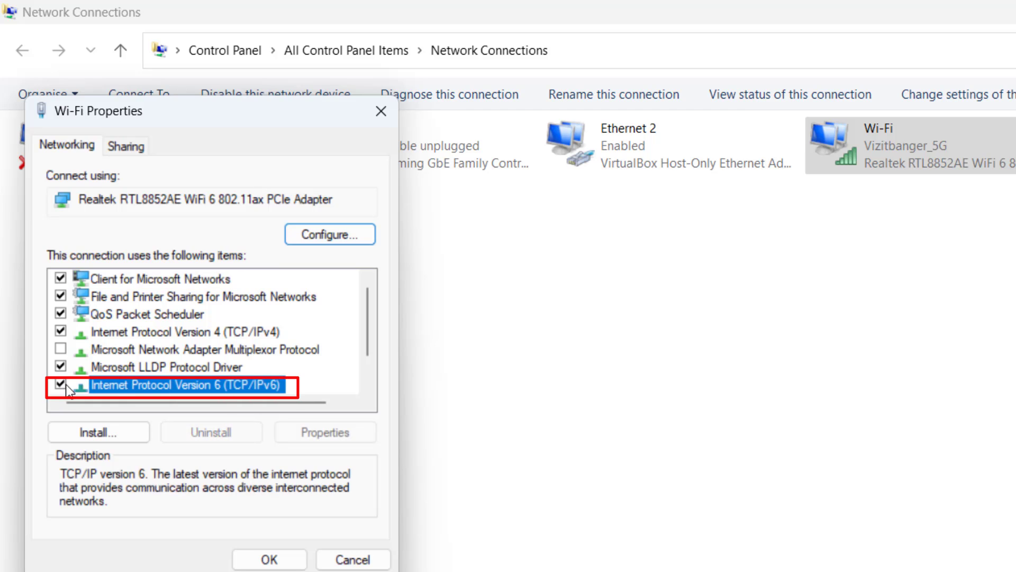
left_click(61, 383)
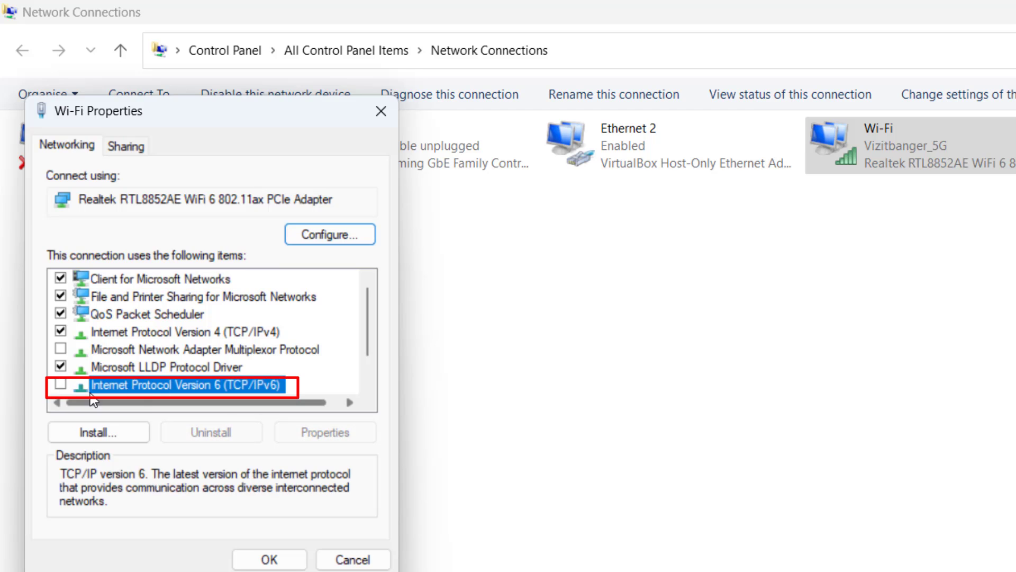
left_click(234, 335)
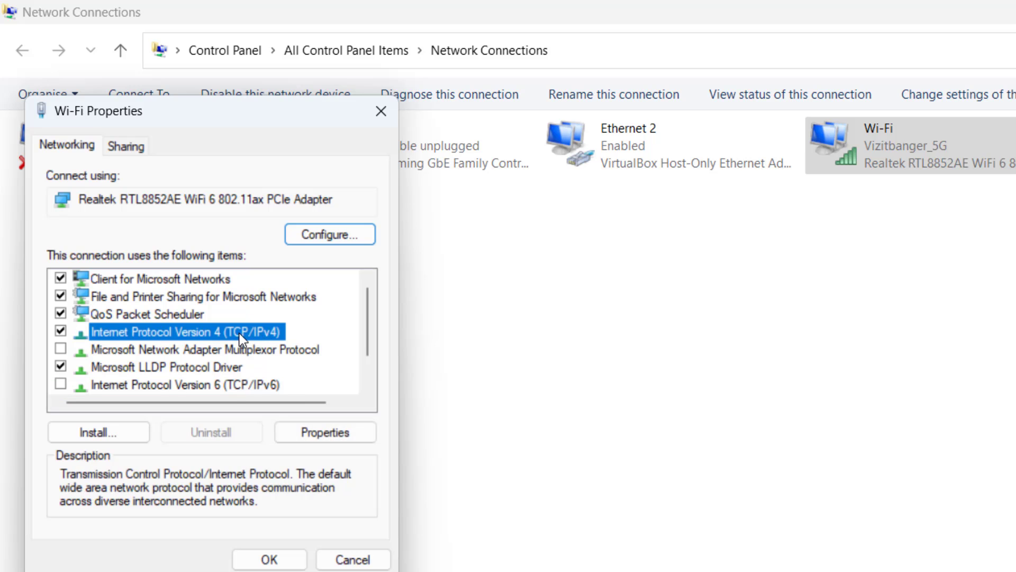
- Set the Wi-Fi IPv4 DNS servers to 8.8.8.8 and 8.8.4.4, then close the network windows
left_click(344, 430)
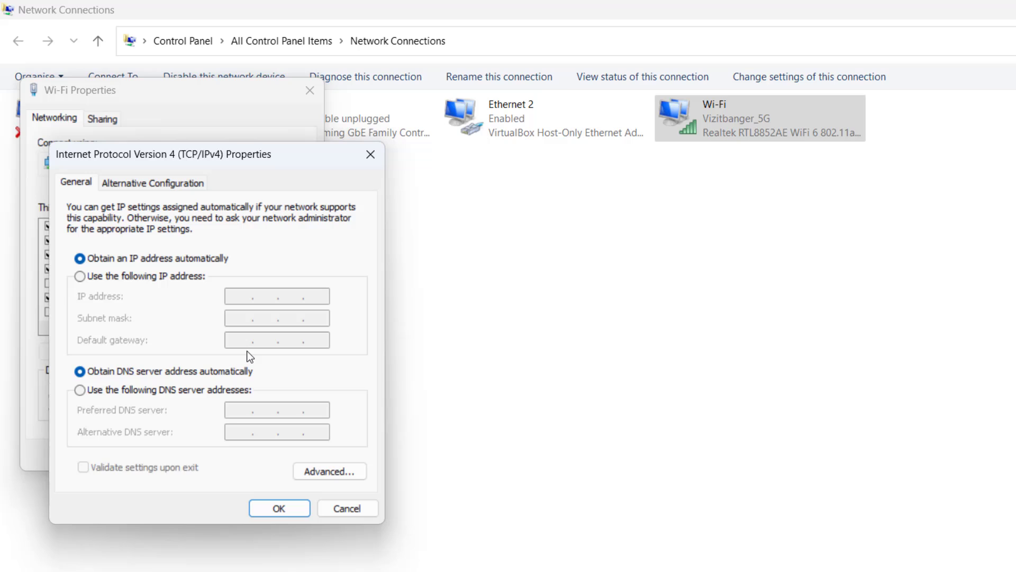
left_click(120, 390)
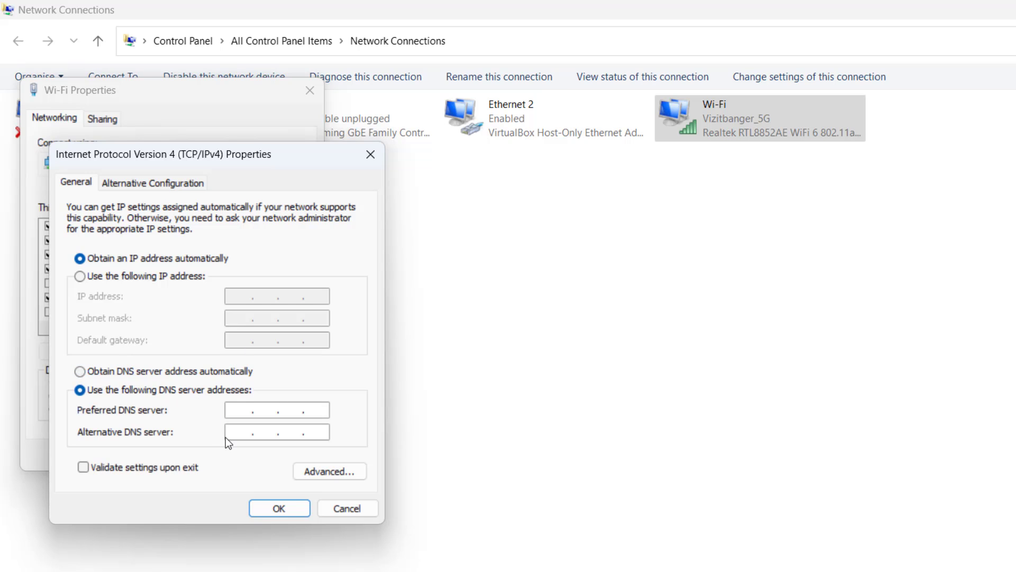
type("8.")
type("8.8.8")
type("8.8")
type(".4.4")
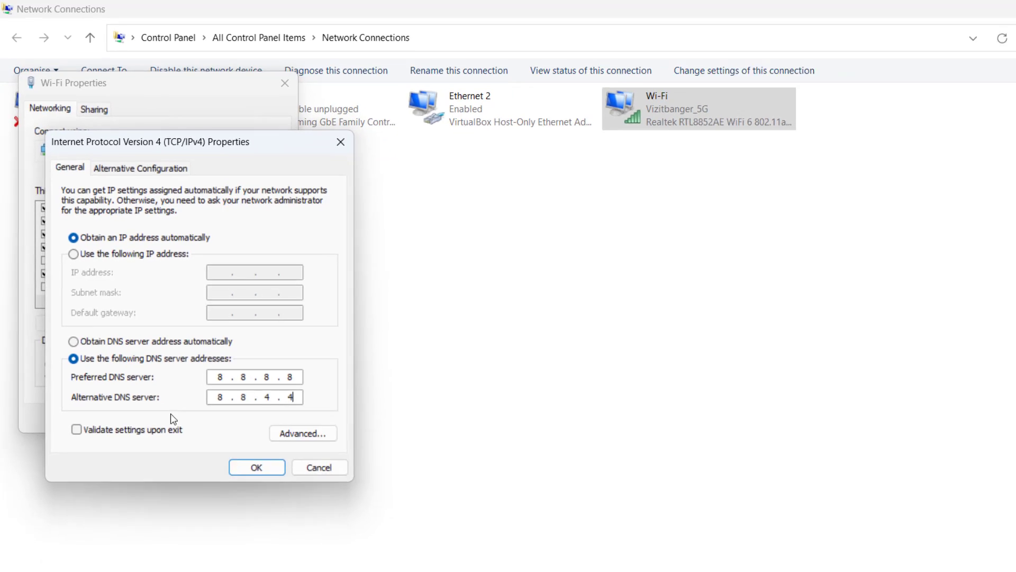
left_click(219, 400)
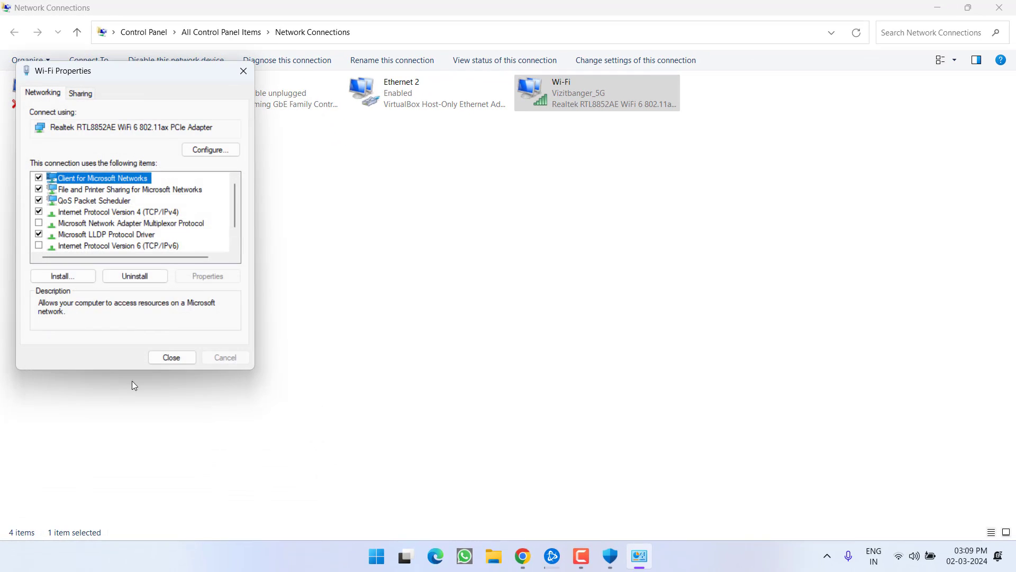
left_click(168, 355)
left_click(999, 8)
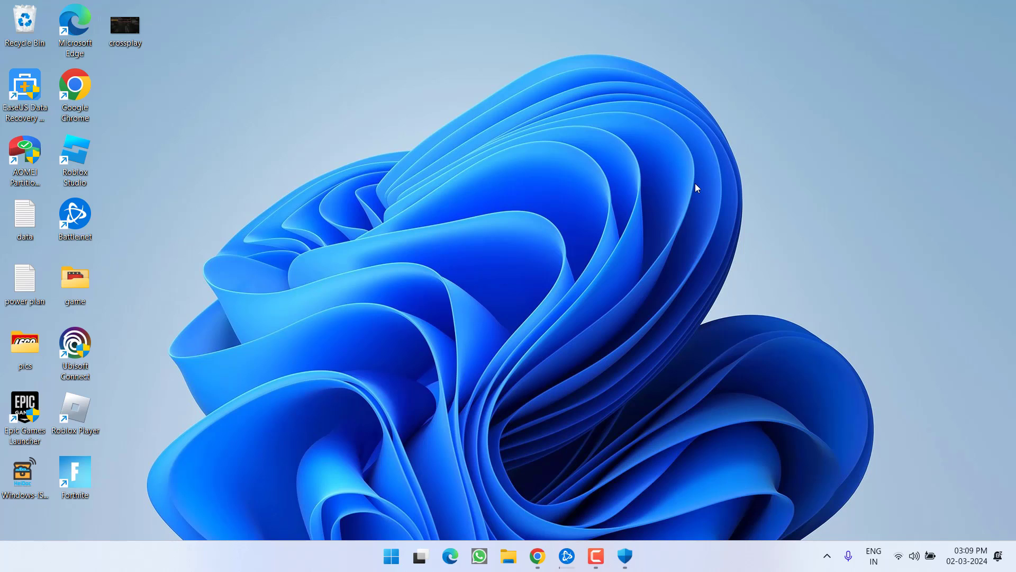
key("super+i")
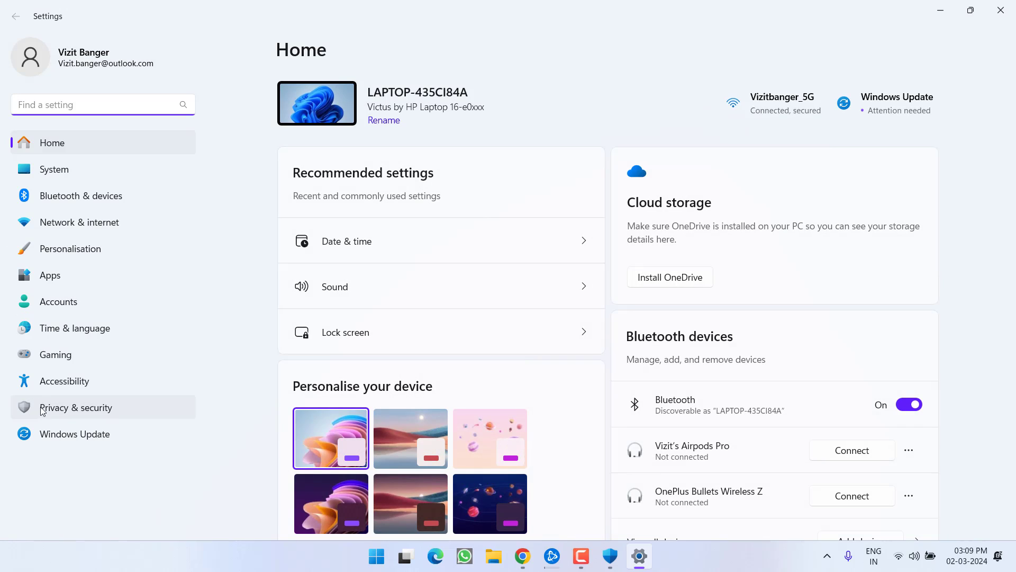
left_click(75, 331)
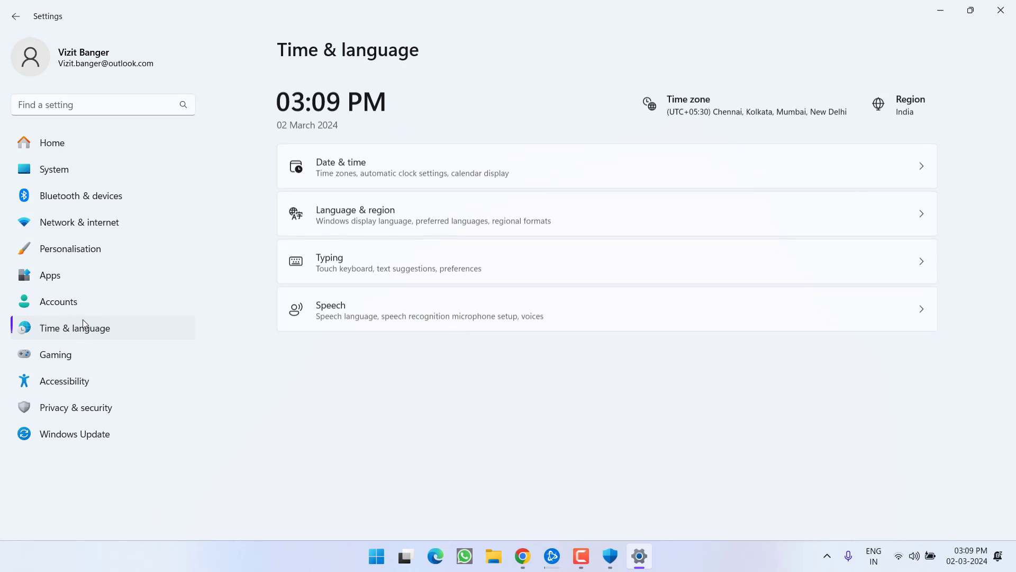
left_click(365, 213)
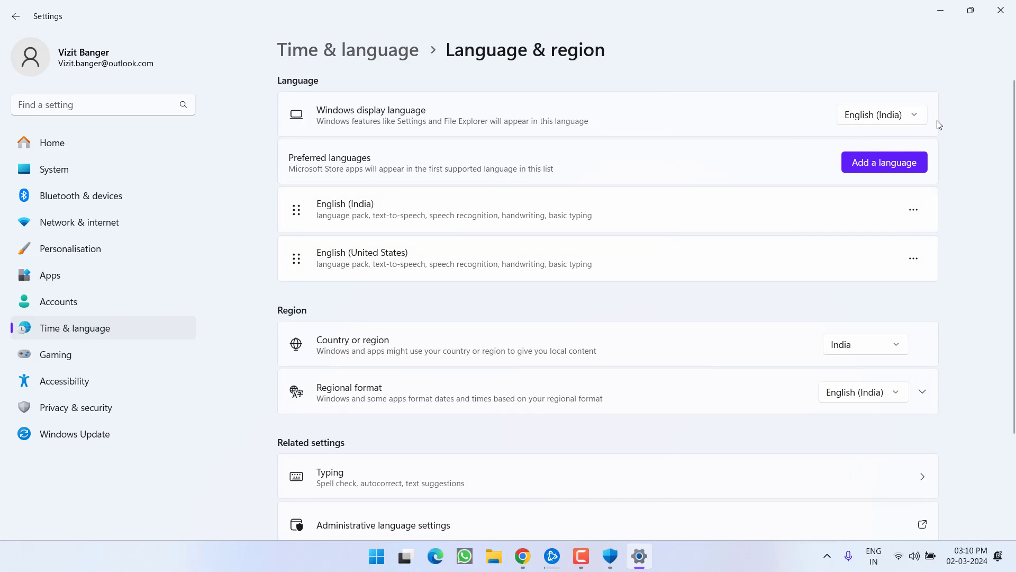
left_click(917, 115)
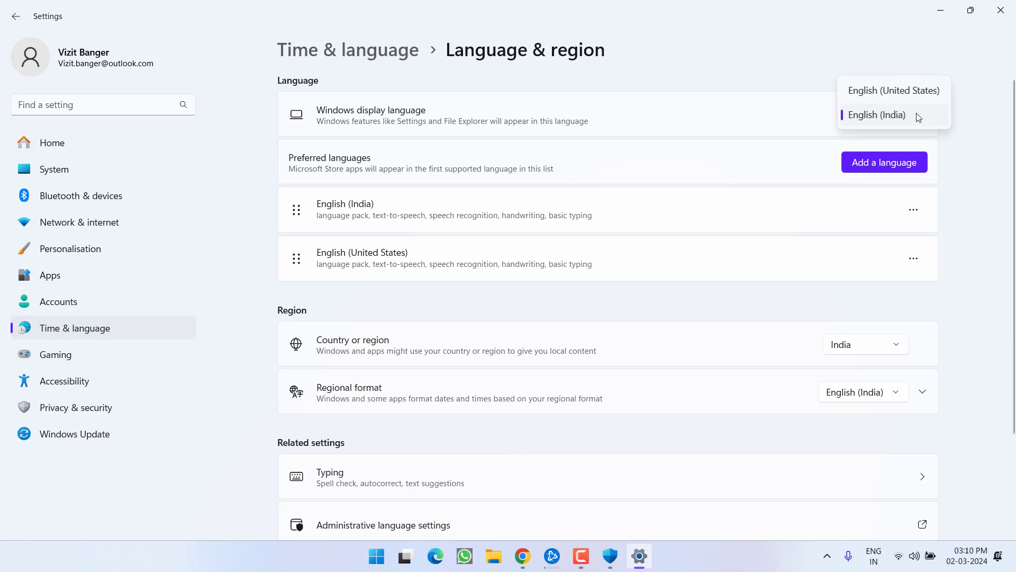
left_click(734, 74)
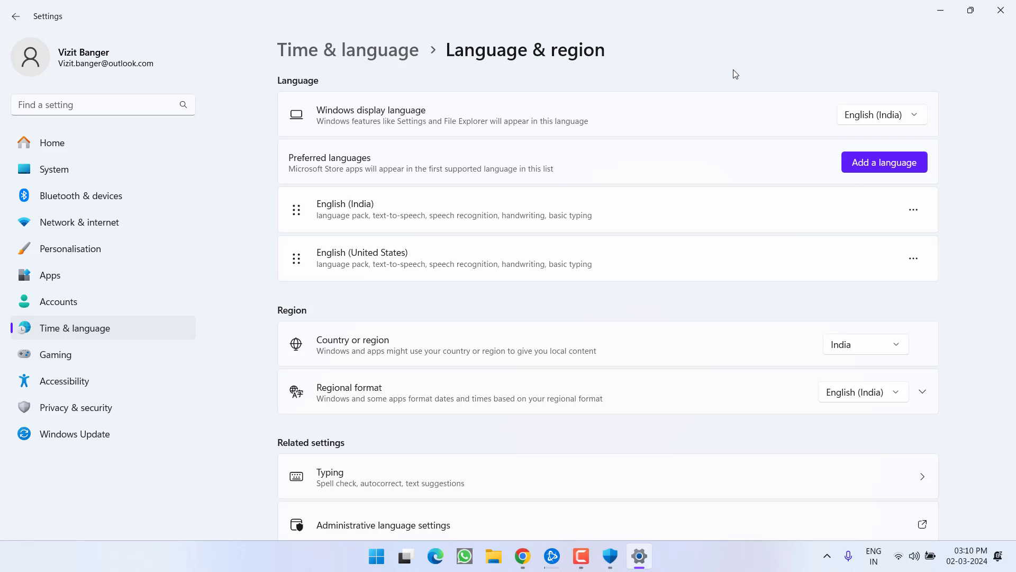
left_click(1015, 6)
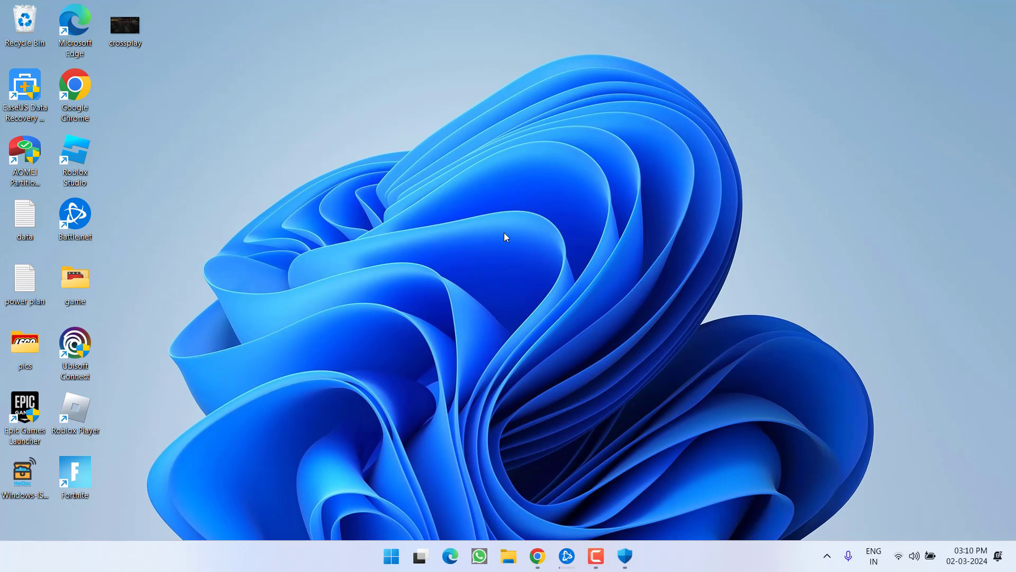
- Run %localappdata% from the Run dialog to open the AppData Local folder
right_click(391, 556)
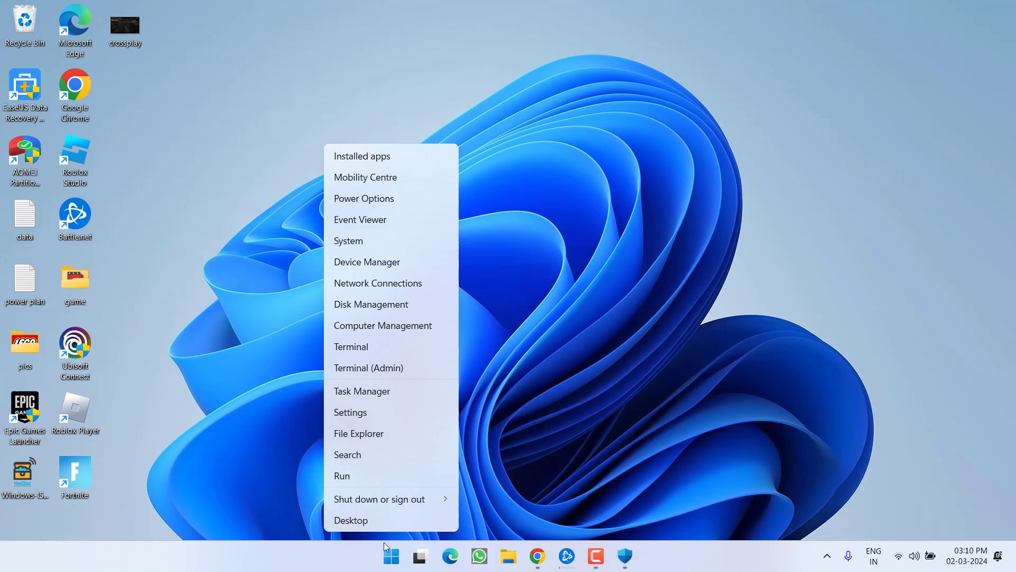
left_click(354, 481)
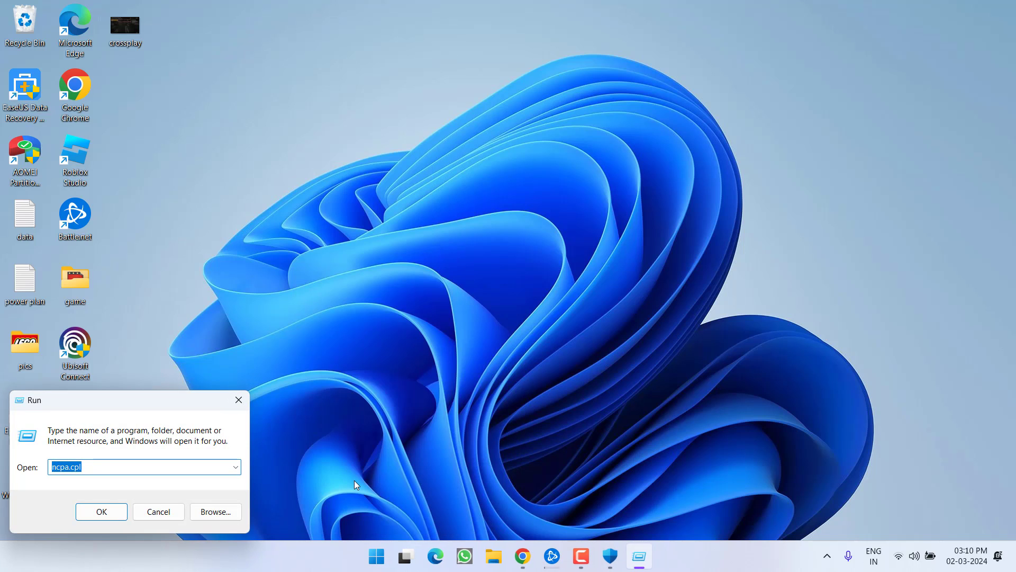
type("%")
key("Down")
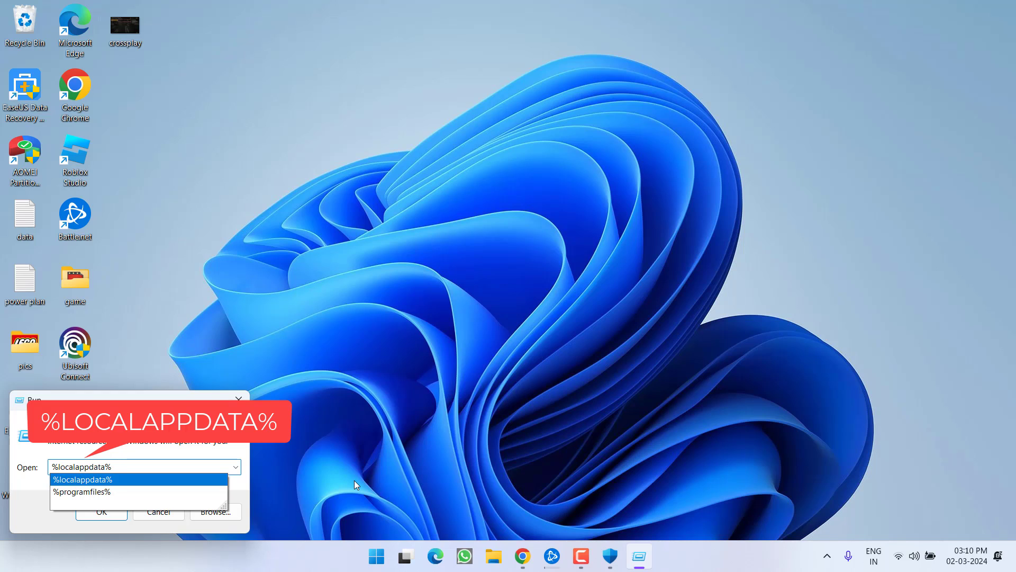
key("Return")
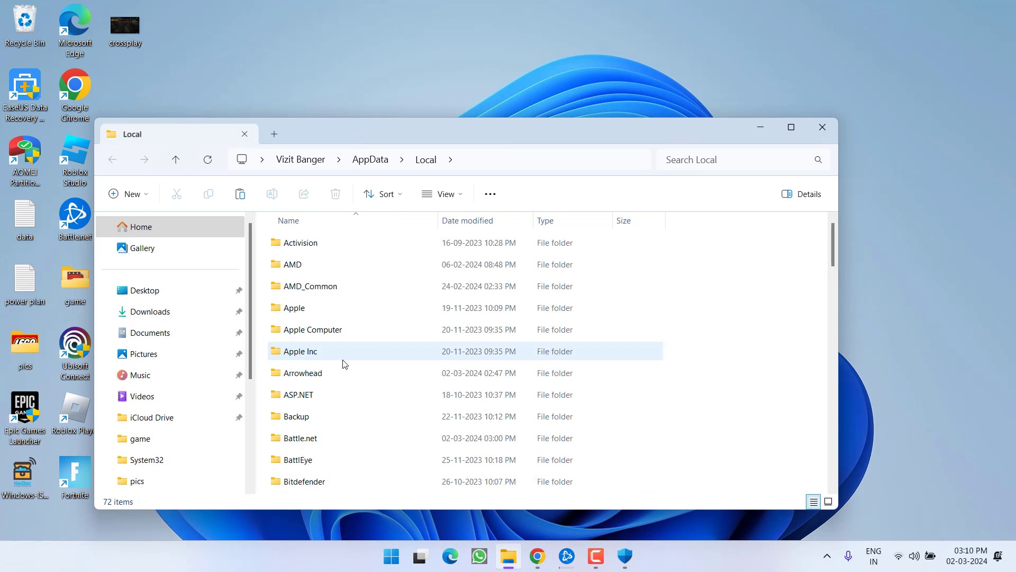
- Delete User_settings.config from the Arrowhead > Helldivers2 folder
left_click(306, 377)
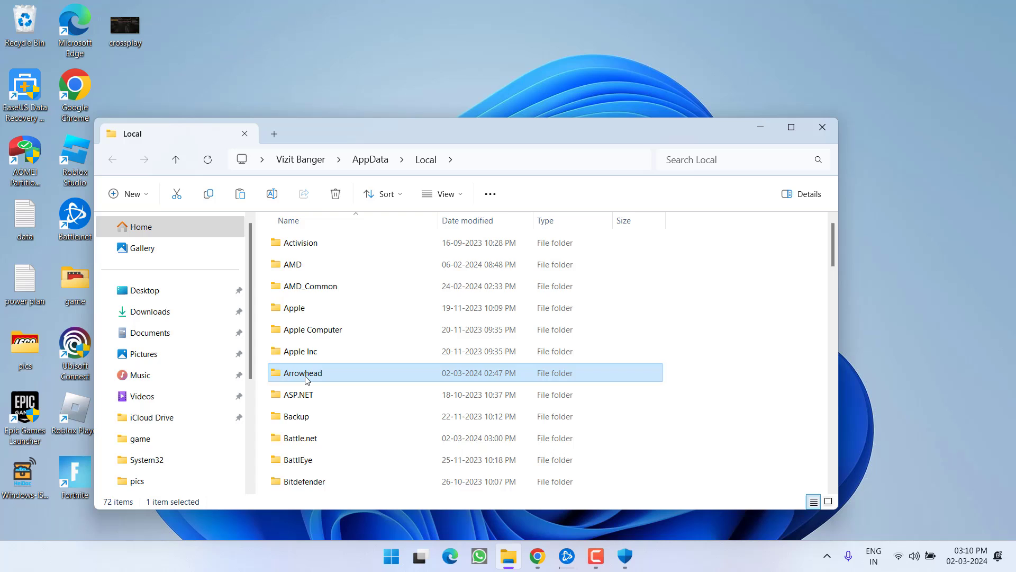
double_click(307, 377)
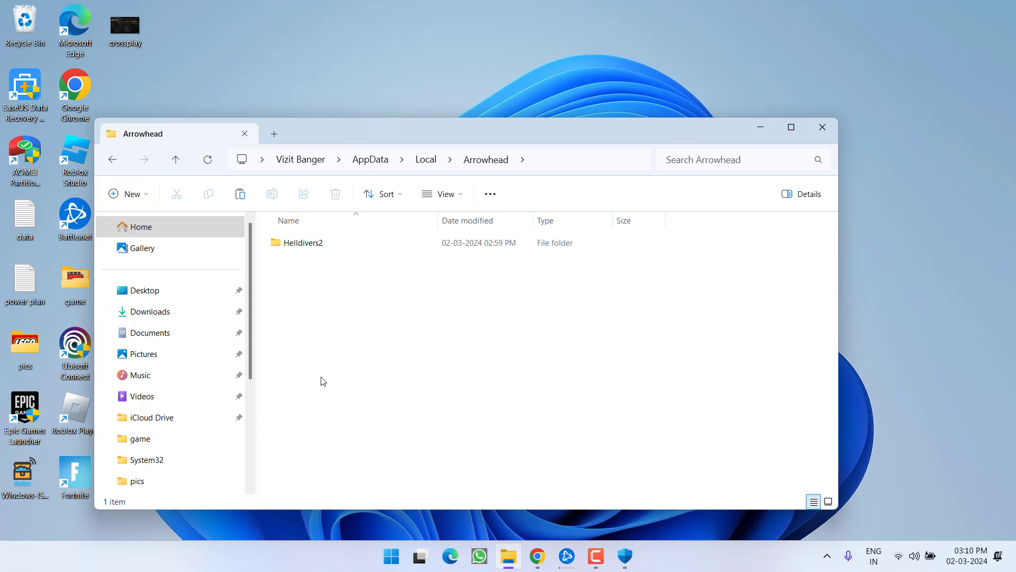
double_click(297, 249)
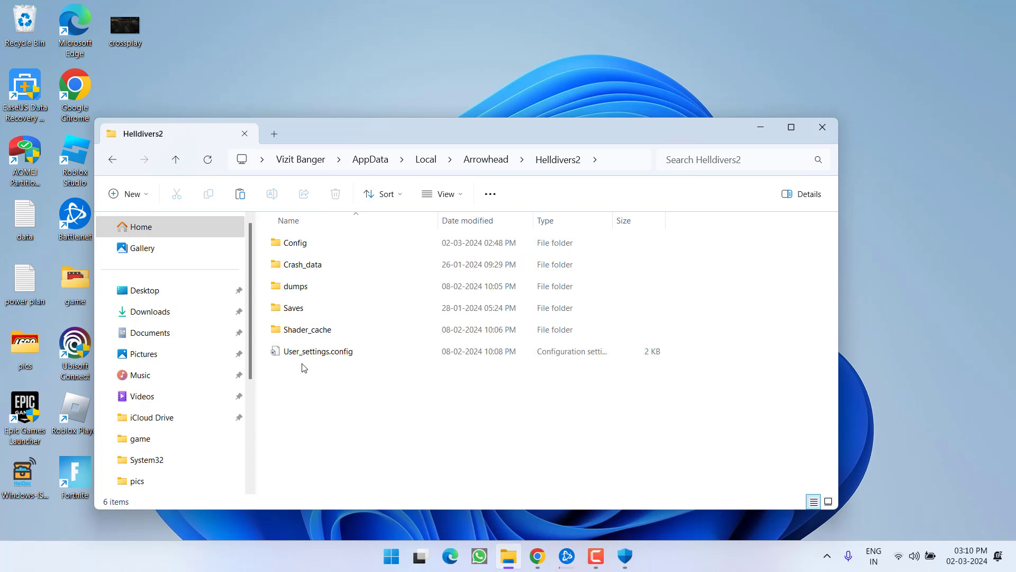
left_click(349, 353)
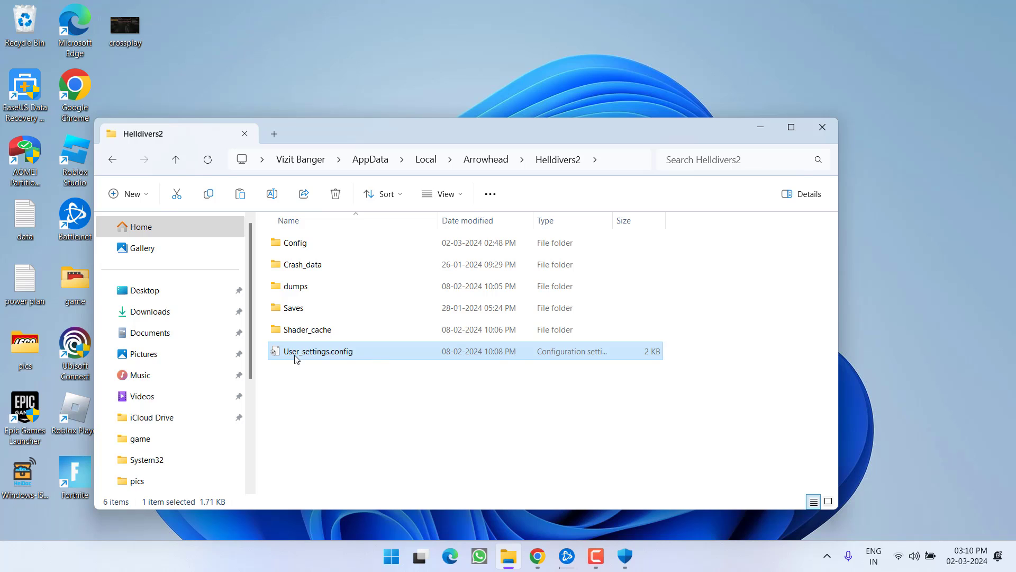
right_click(334, 356)
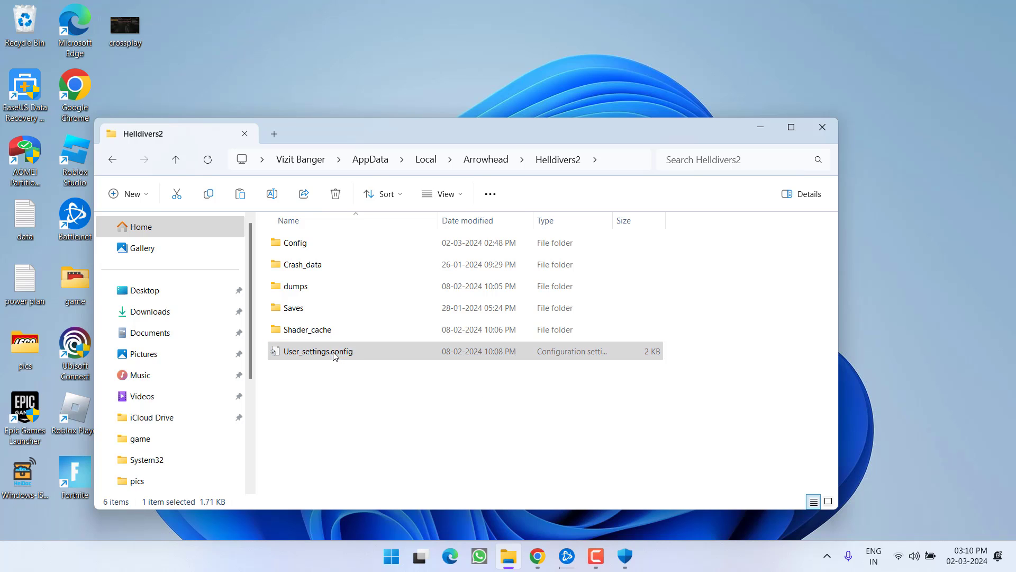
left_click(454, 368)
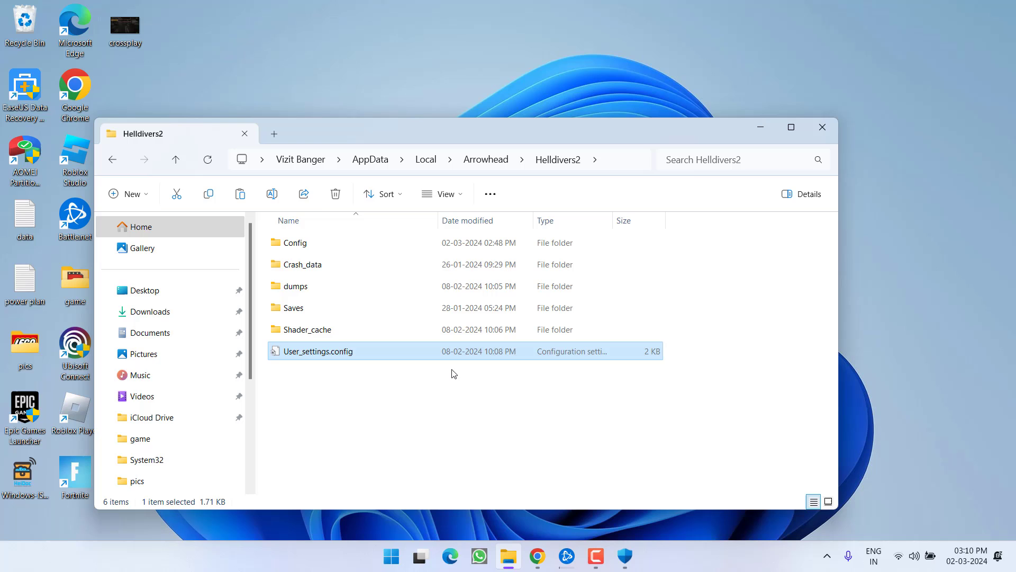
- Minimize the File Explorer window to reveal the desktop
left_click(761, 129)
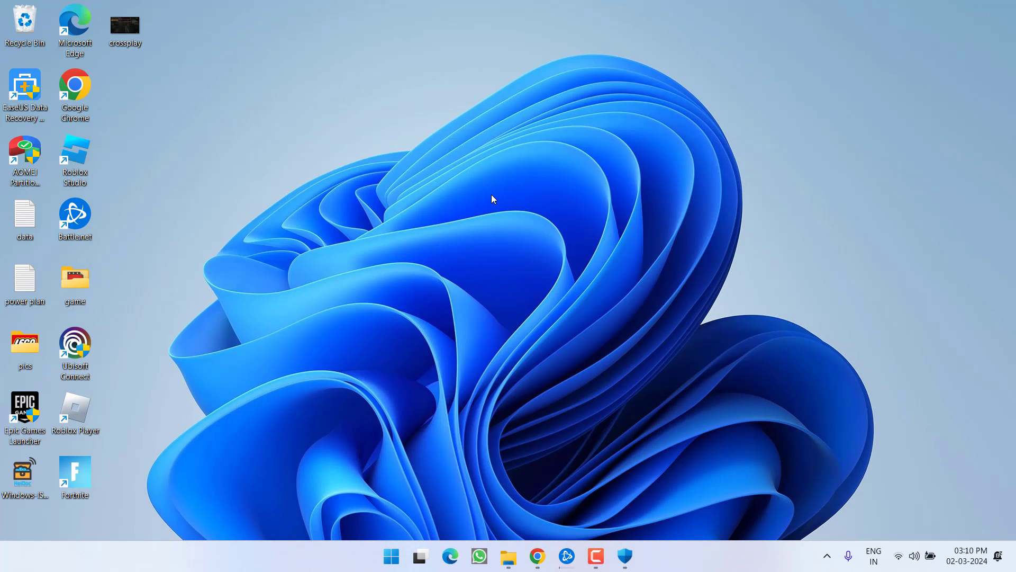